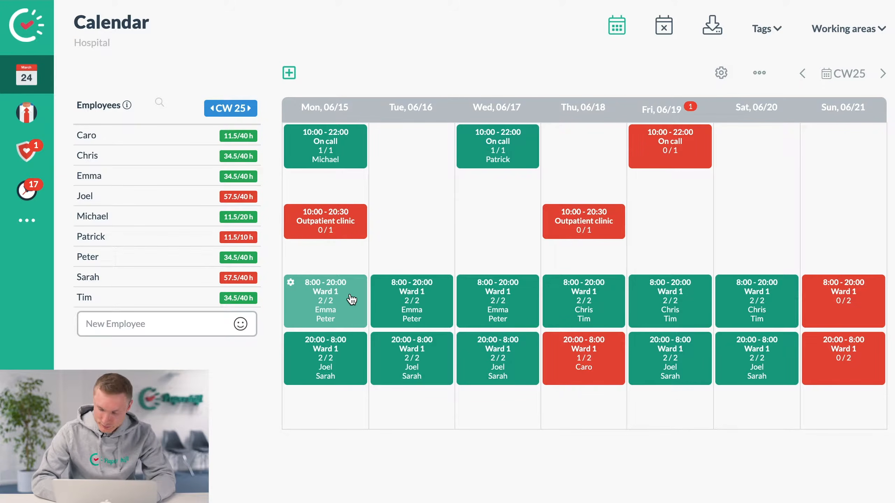
Review the list of working areas and the employee overview, and return to the weekly calendar.
click(819, 31)
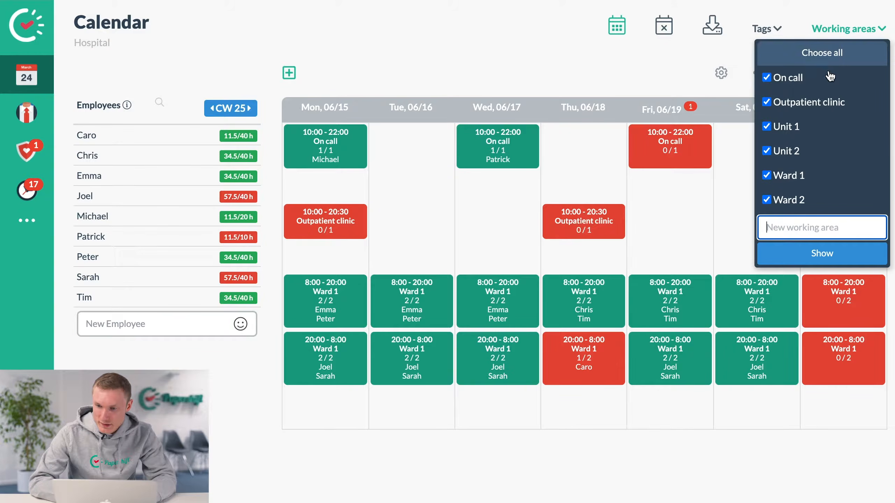
click(603, 59)
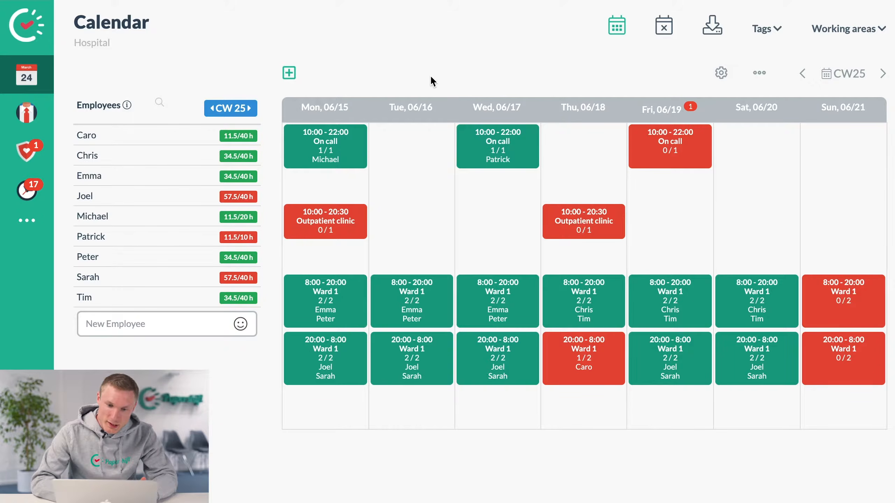
mouse_move(349, 166)
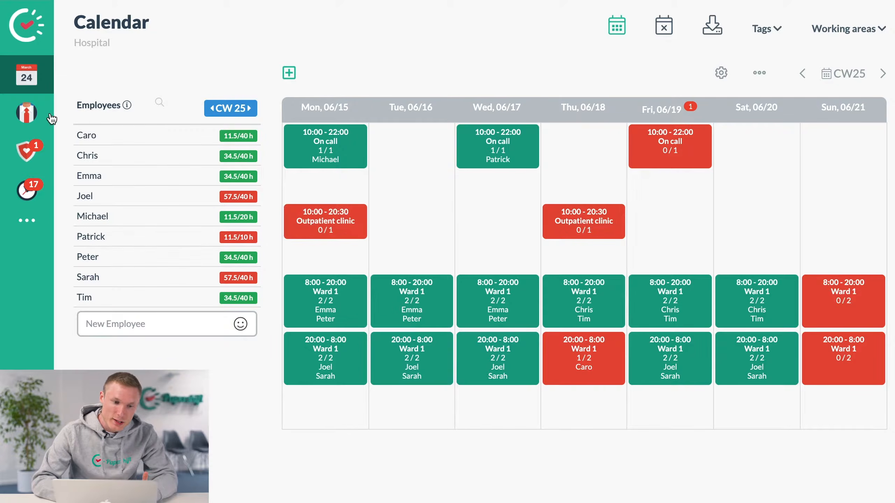
click(26, 113)
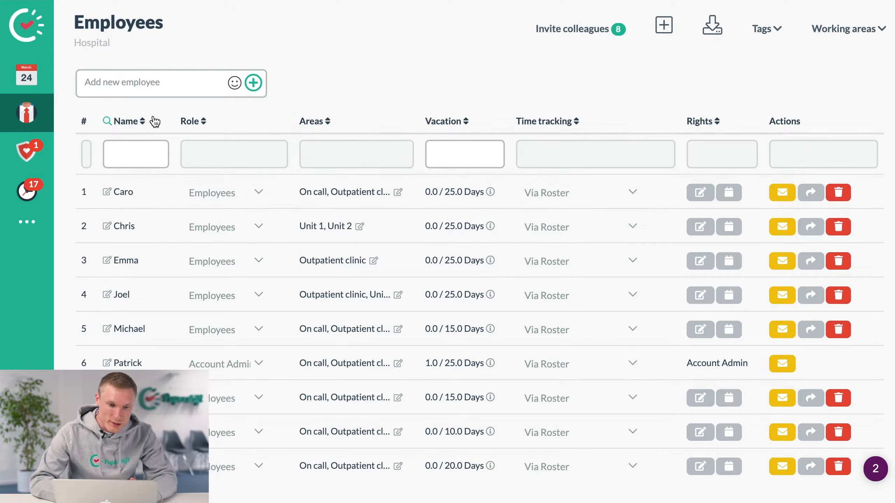
click(25, 85)
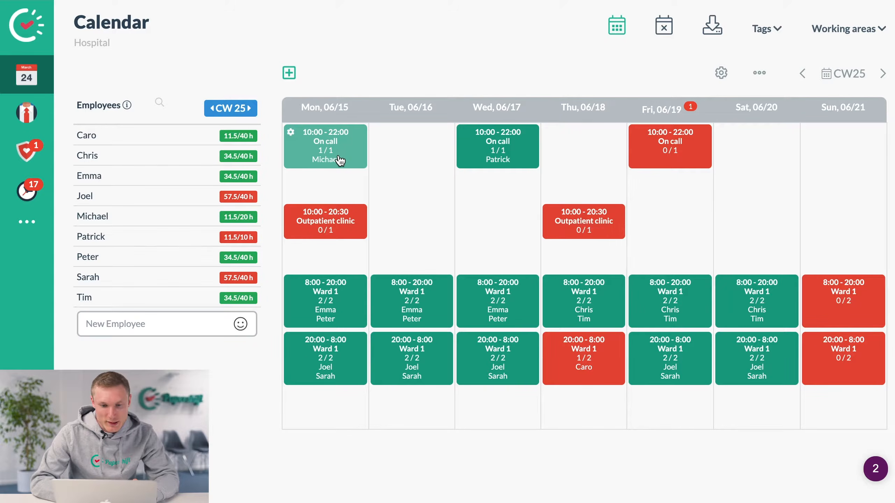
Inspect the settings and weekly recurrence rule of the Monday 06/15 On call shift without changing anything.
click(292, 132)
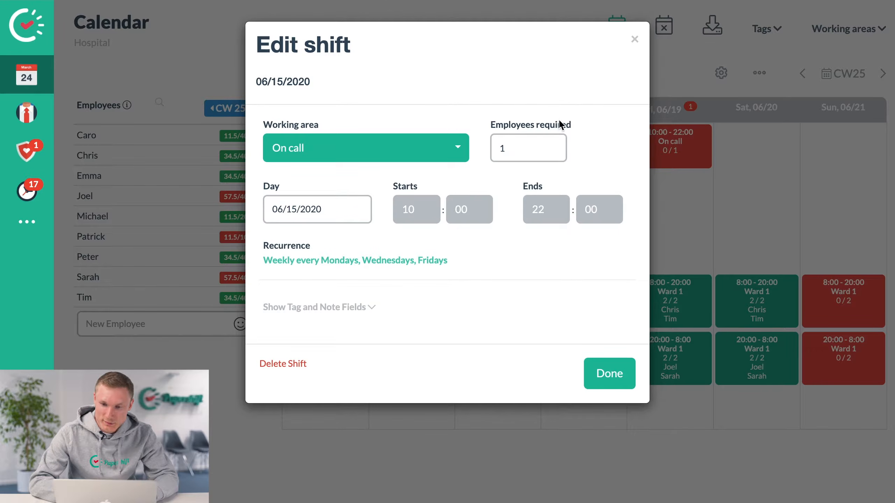
click(635, 41)
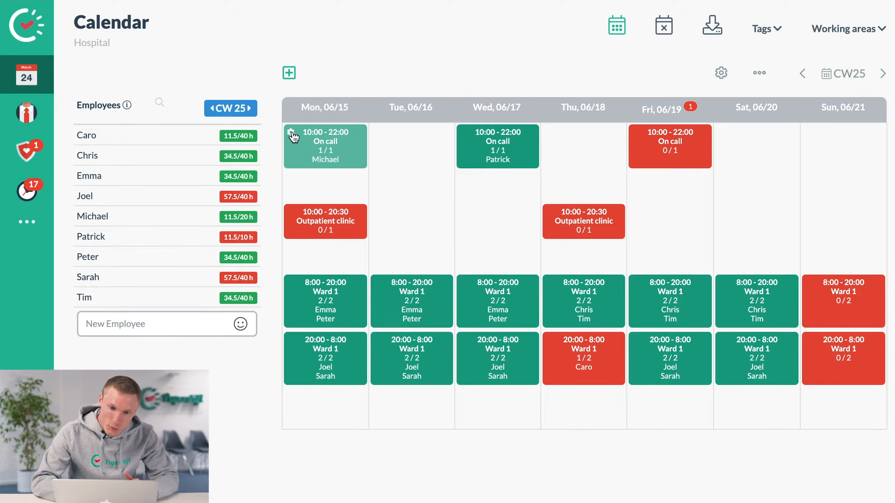
click(293, 133)
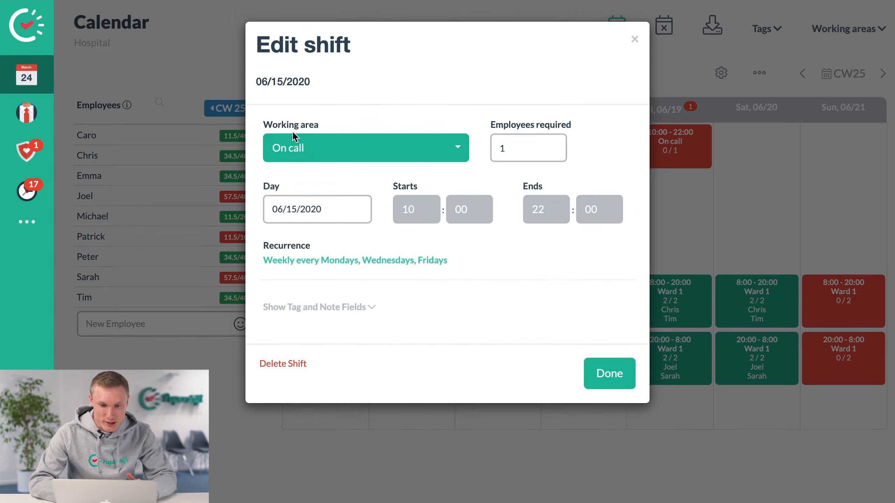
click(322, 262)
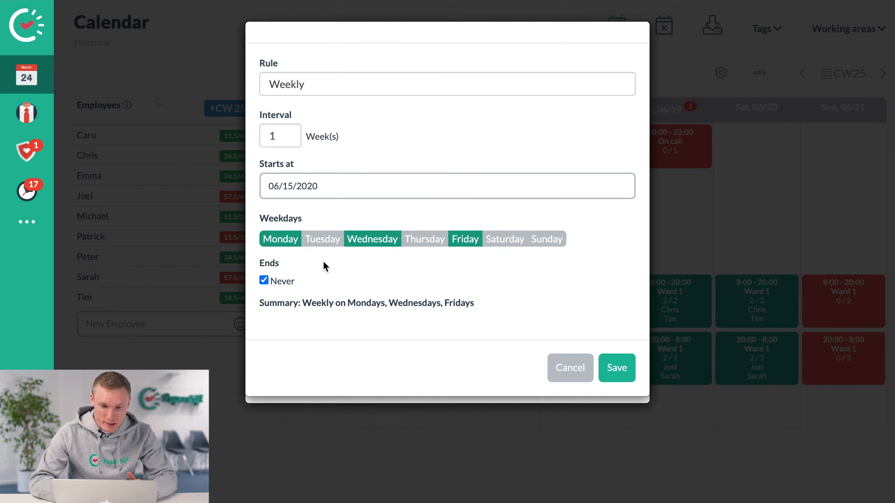
click(558, 365)
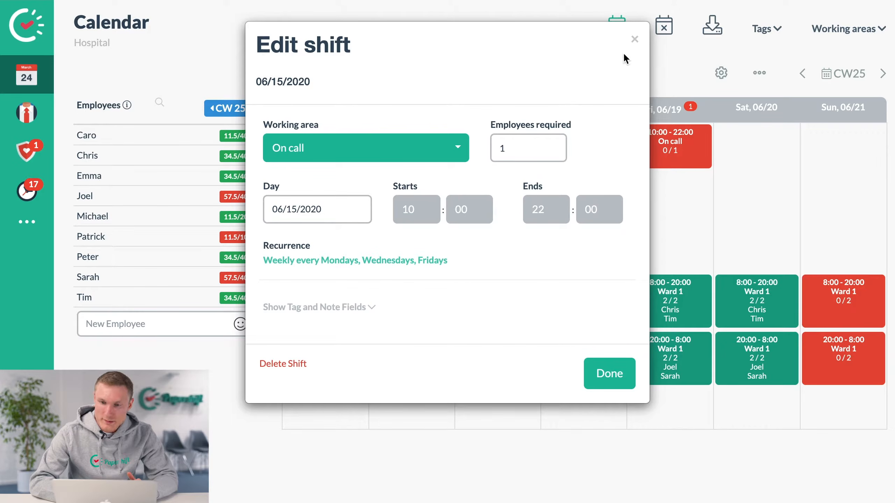
click(633, 49)
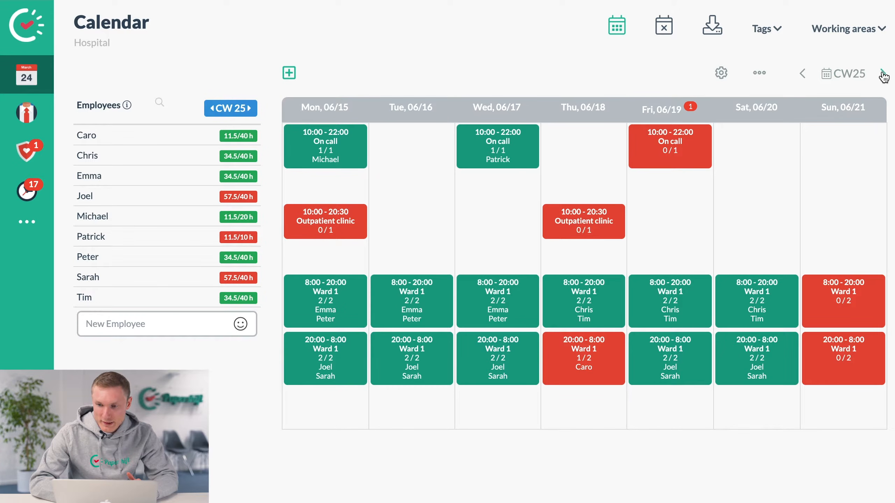
View calendar week 26, return to week 25 and check who is assigned to the Monday 06/15 On call shift.
click(882, 73)
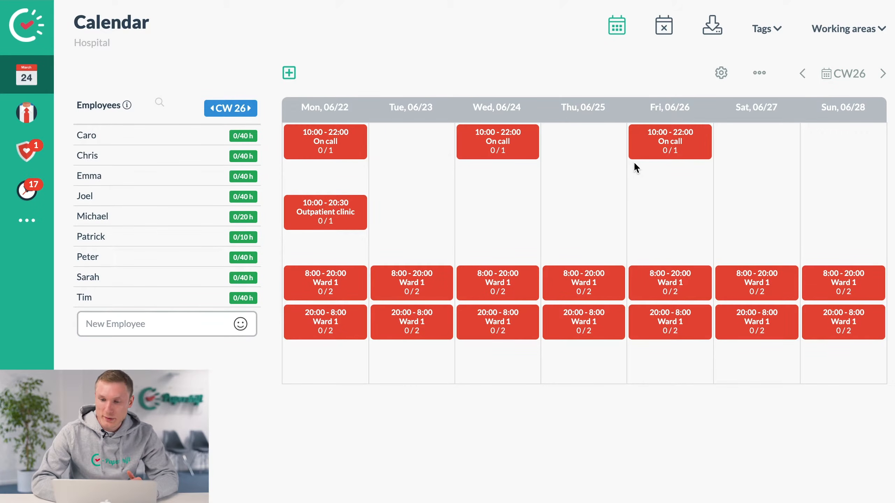
click(802, 74)
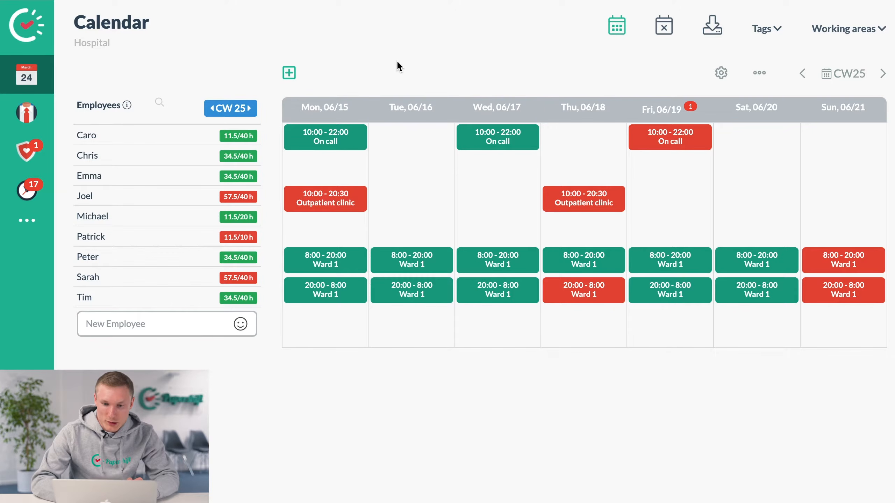
click(324, 155)
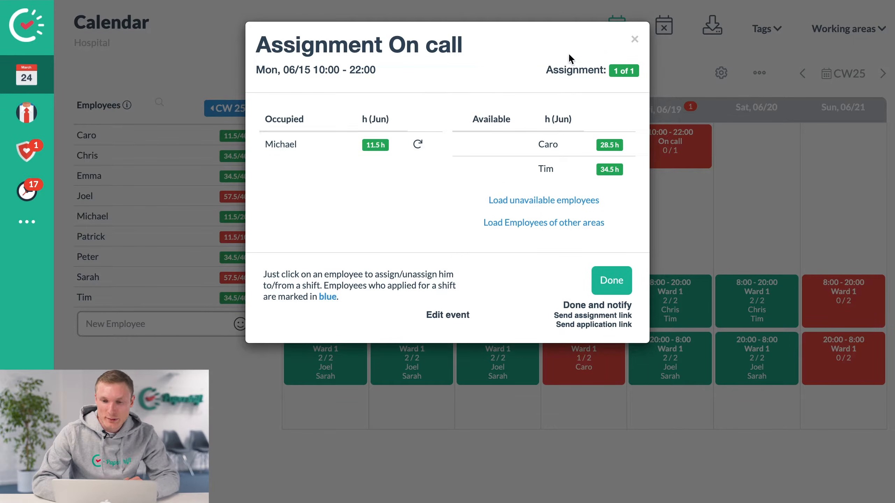
click(635, 39)
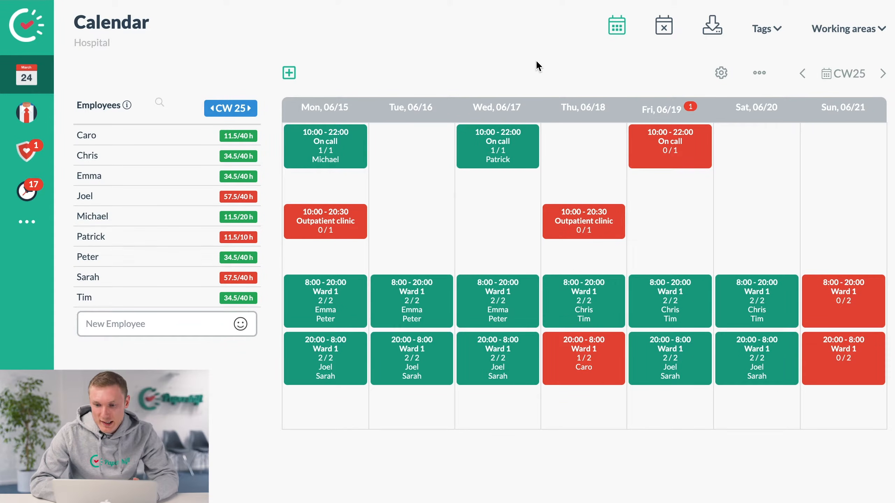
Check the absence on Friday 06/19 and view the absence calendar before returning to the shift calendar.
click(695, 109)
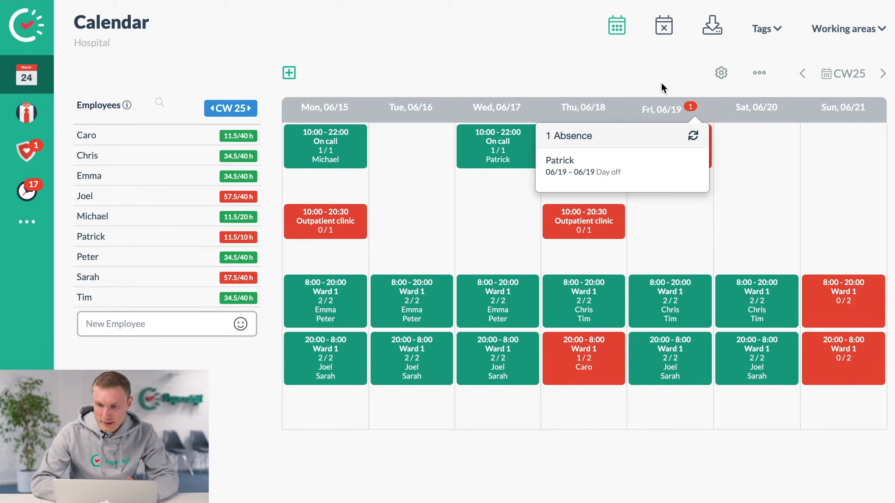
click(671, 34)
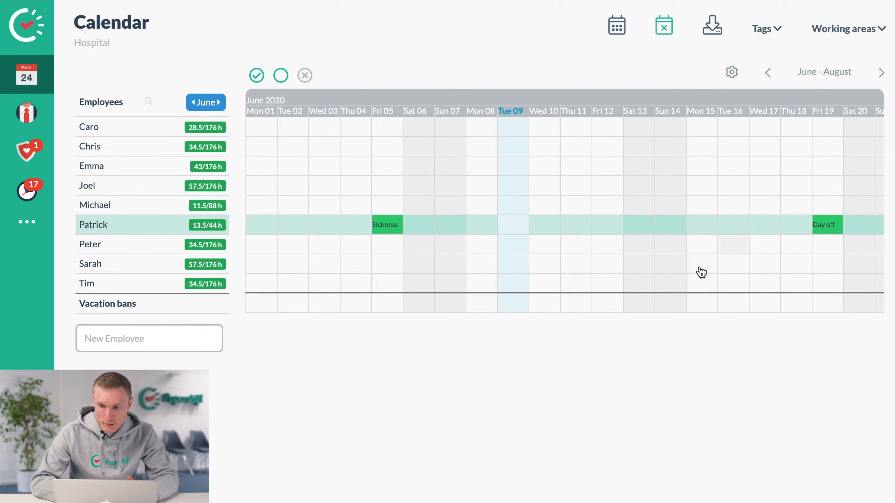
click(617, 28)
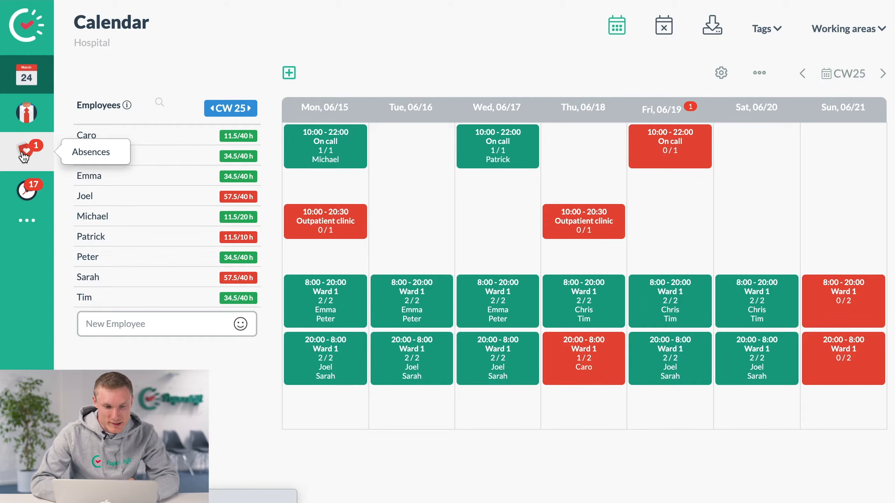
Approve the pending vacation request for 05/11/2020 to 05/28/2020 in the absences list.
click(25, 156)
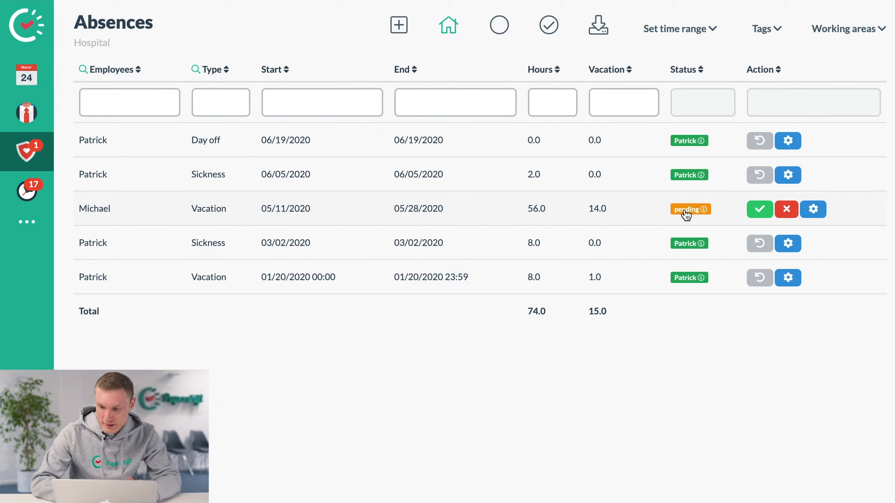
click(757, 216)
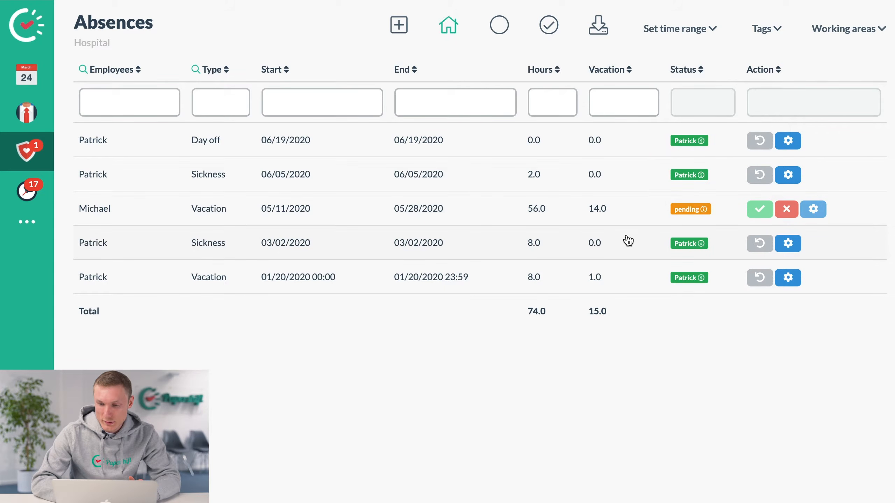
click(757, 211)
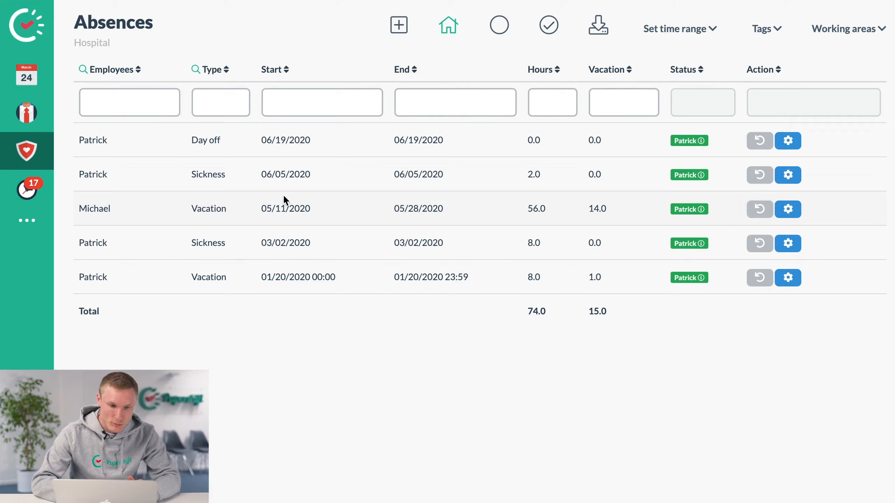
In the calendar, check the Friday 06/19 absence and which employees are available for that day's On call shift.
click(27, 71)
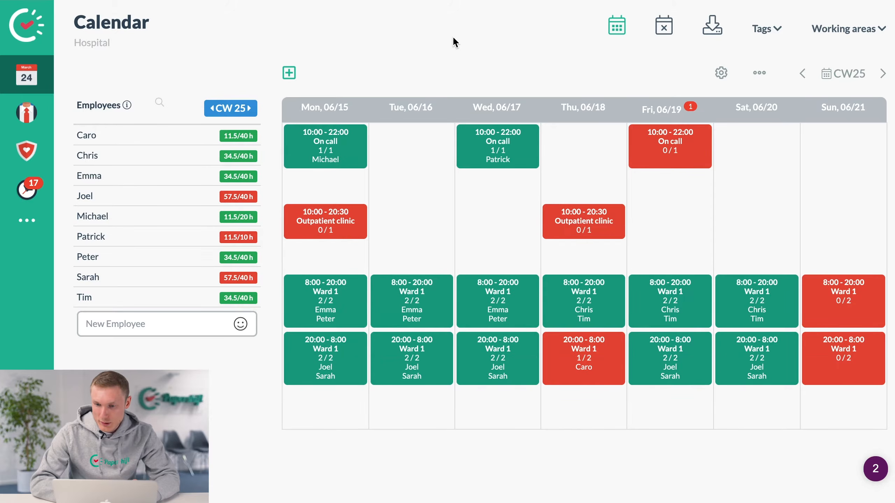
click(695, 109)
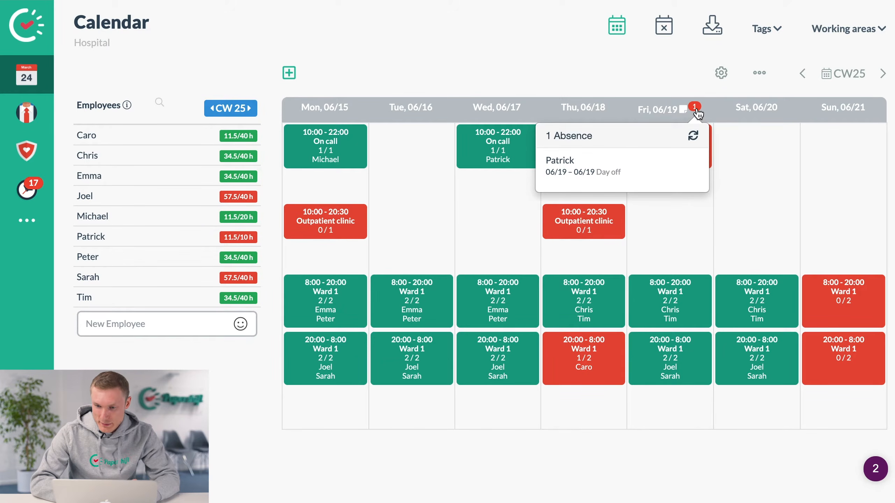
click(661, 82)
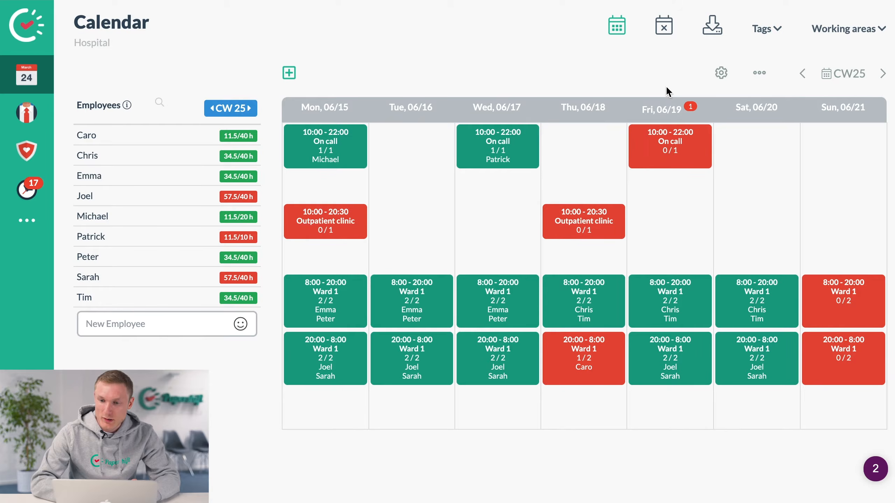
click(675, 150)
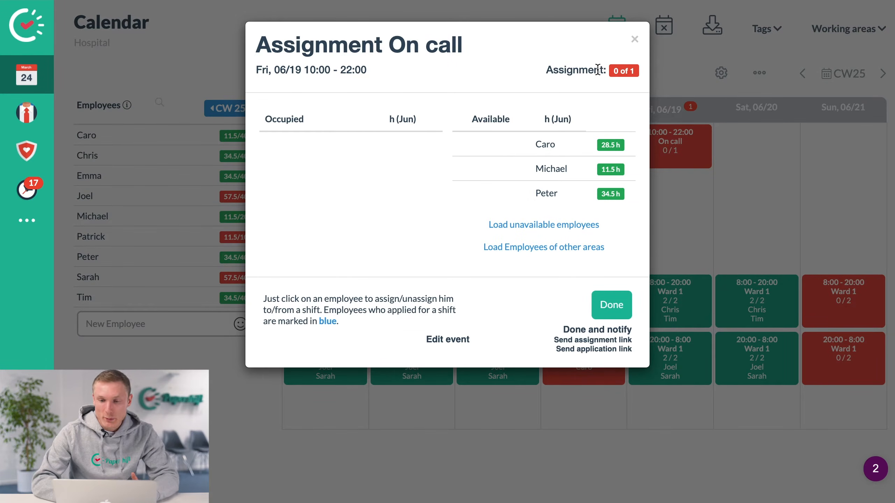
click(636, 42)
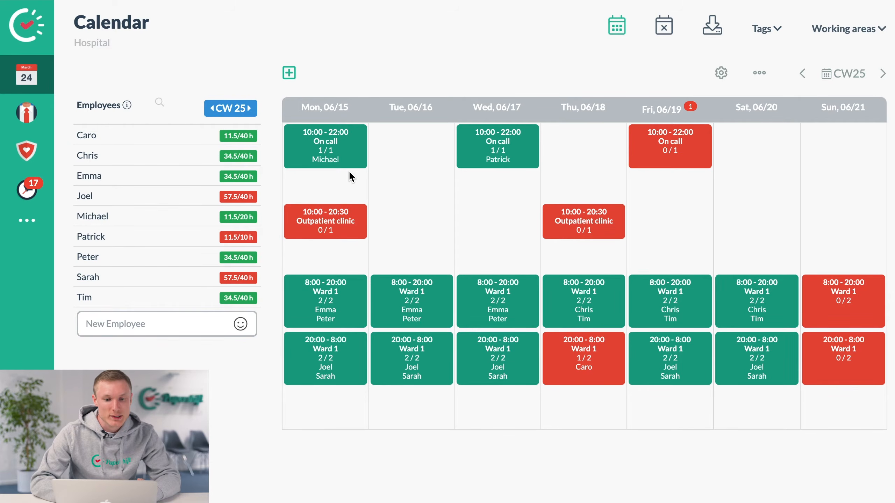
Review the recorded time tracking entries and return to the calendar.
click(31, 193)
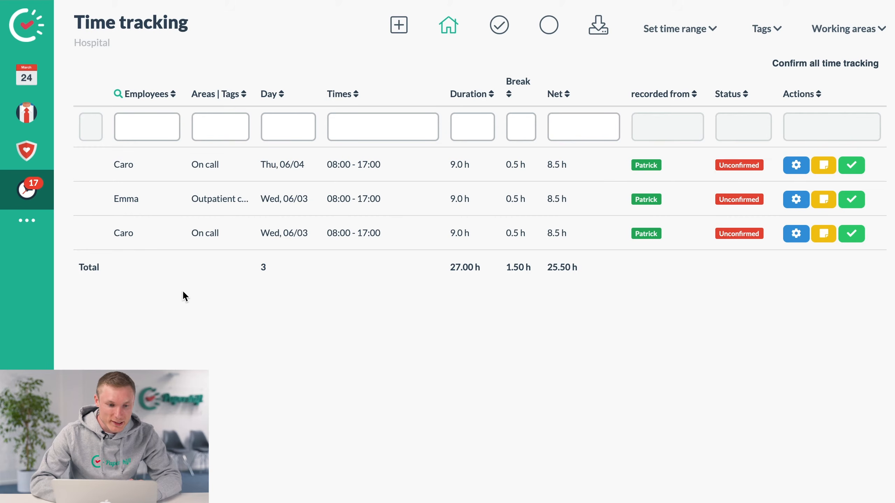
click(33, 86)
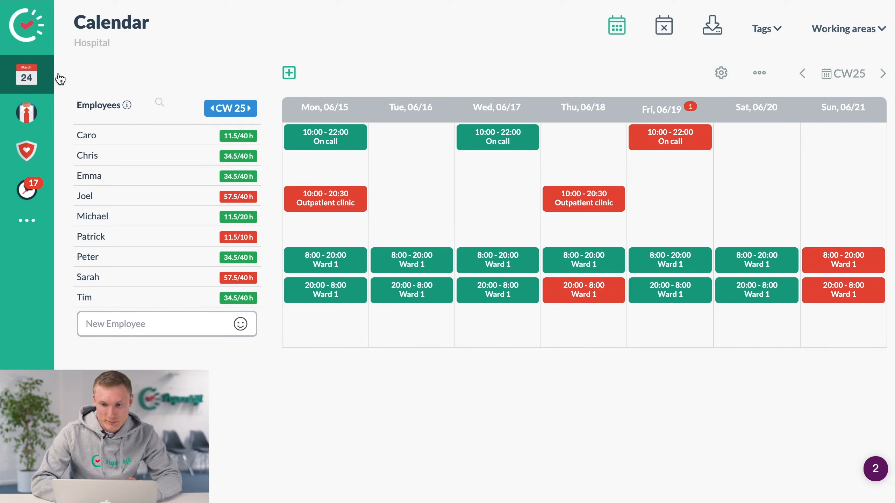
Display the On call hours chart below the calendar and examine each employee's planned hours.
click(721, 73)
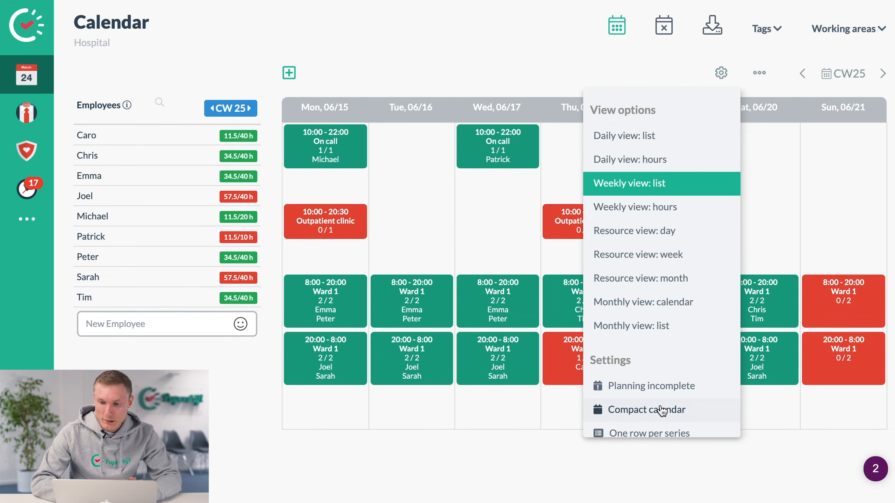
scroll(662, 410, down, 5)
click(636, 423)
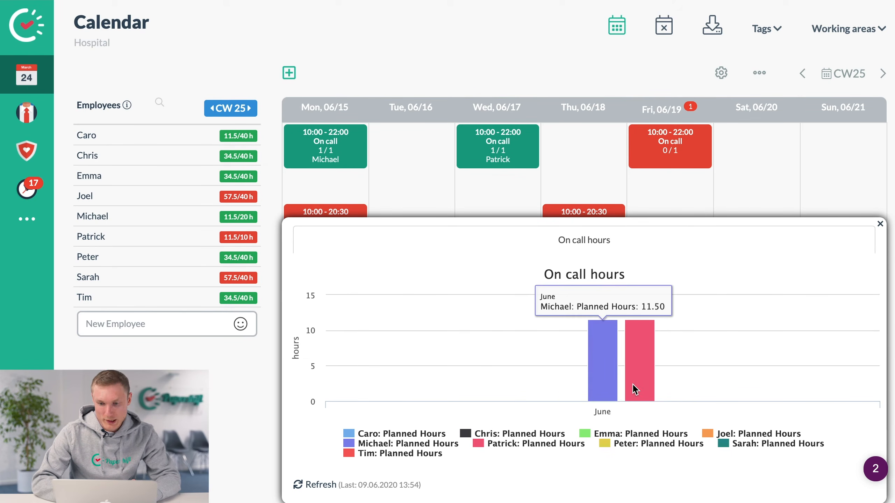
mouse_move(641, 384)
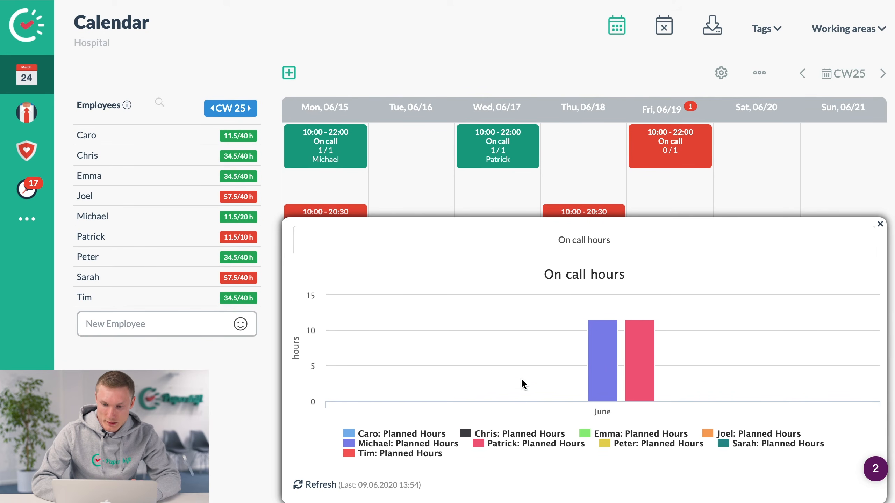